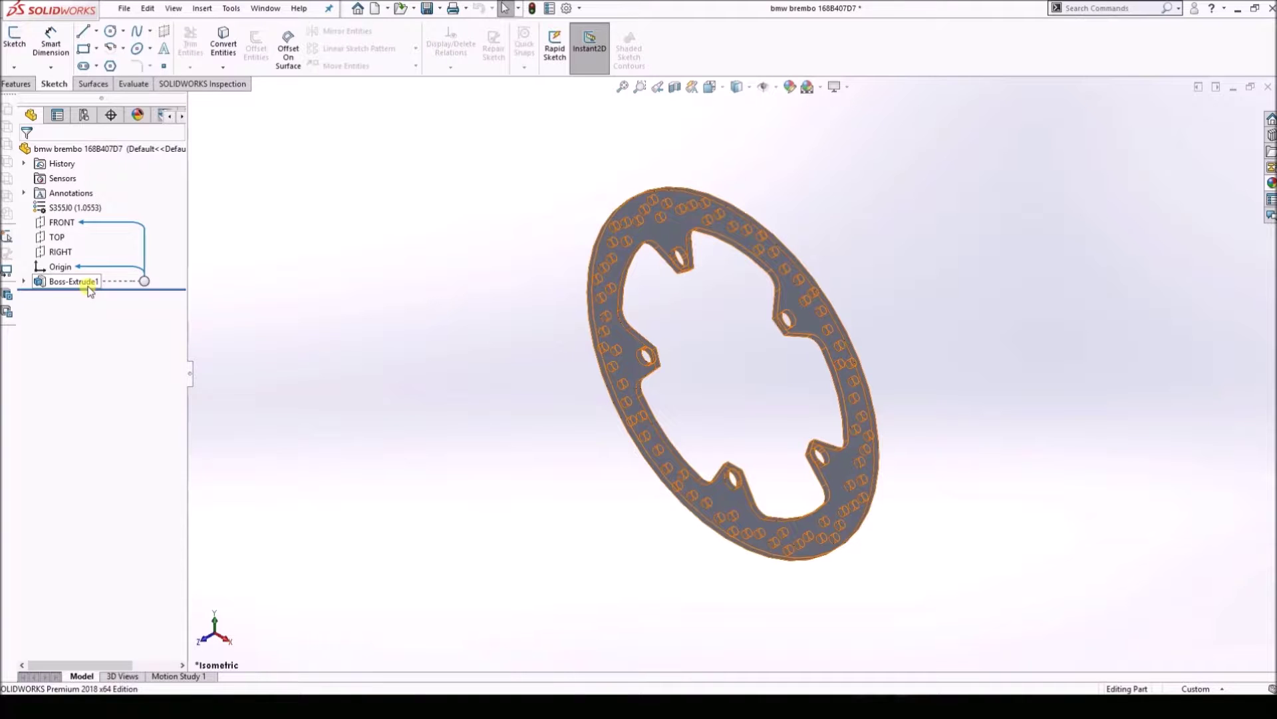
- Open Sketch1 under Boss-Extrude1 in edit mode and zoom around its dimensions
{"action": "left_click", "coordinate": [24, 281]}
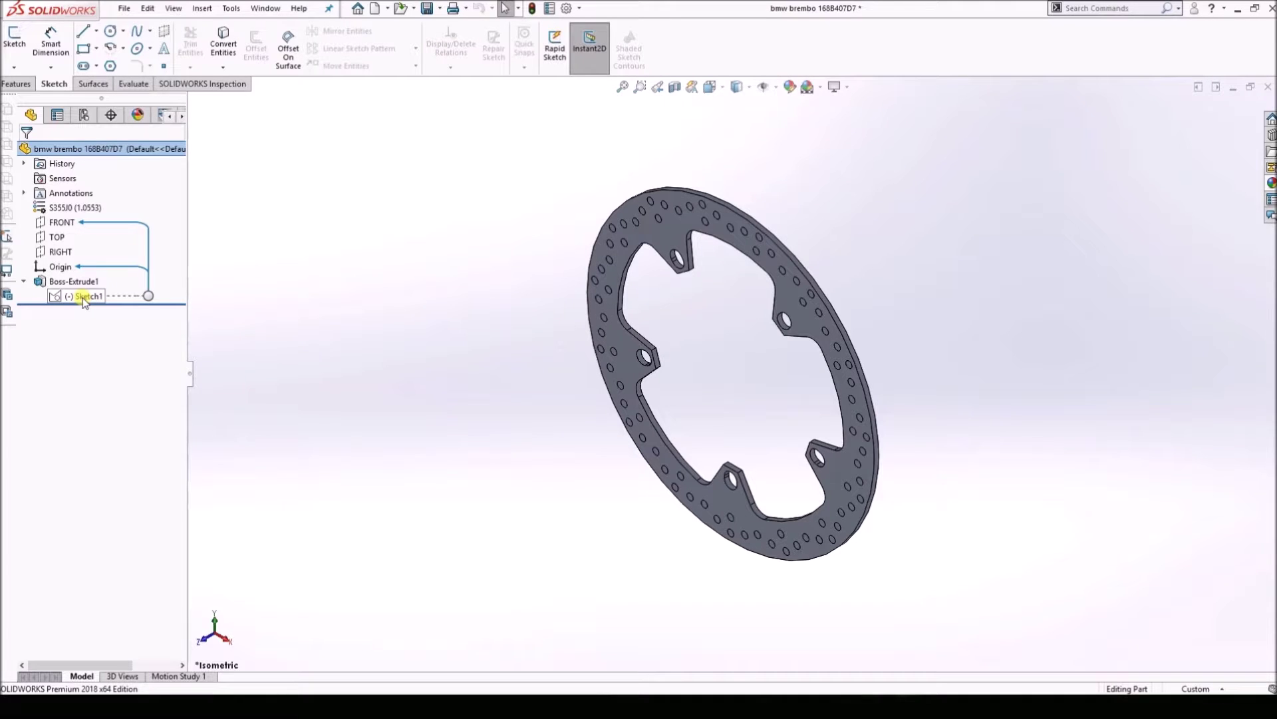
{"action": "right_click", "coordinate": [85, 303]}
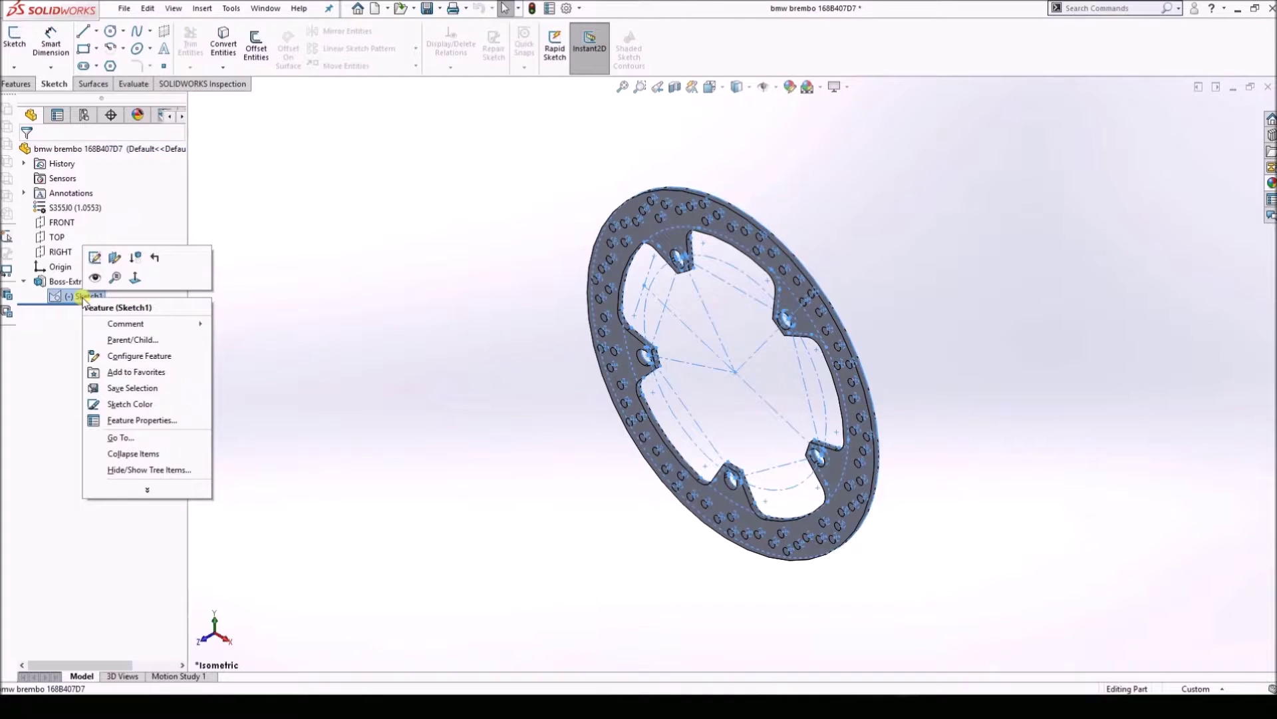
{"action": "left_click", "coordinate": [96, 258]}
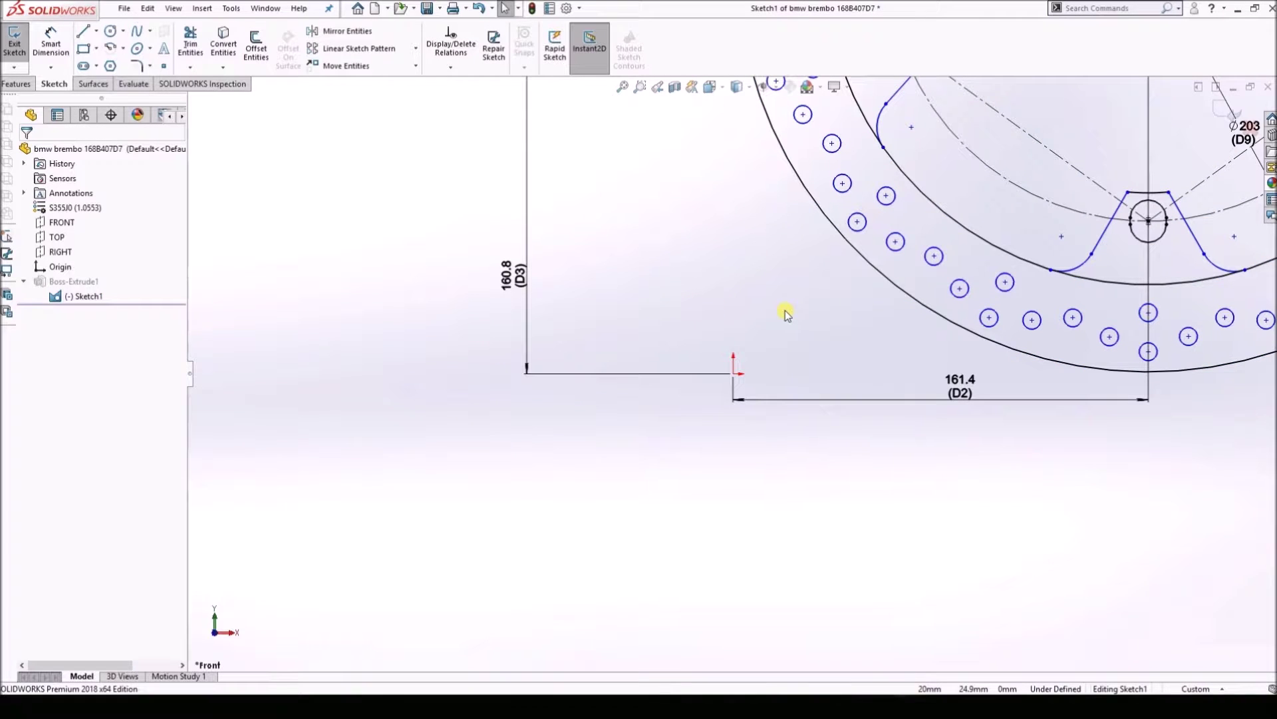
{"action": "scroll", "coordinate": [786, 313], "scroll_direction": "up", "scroll_amount": 2}
{"action": "scroll", "coordinate": [786, 313], "scroll_direction": "up", "scroll_amount": 3}
{"action": "scroll", "coordinate": [828, 220], "scroll_direction": "down", "scroll_amount": 2}
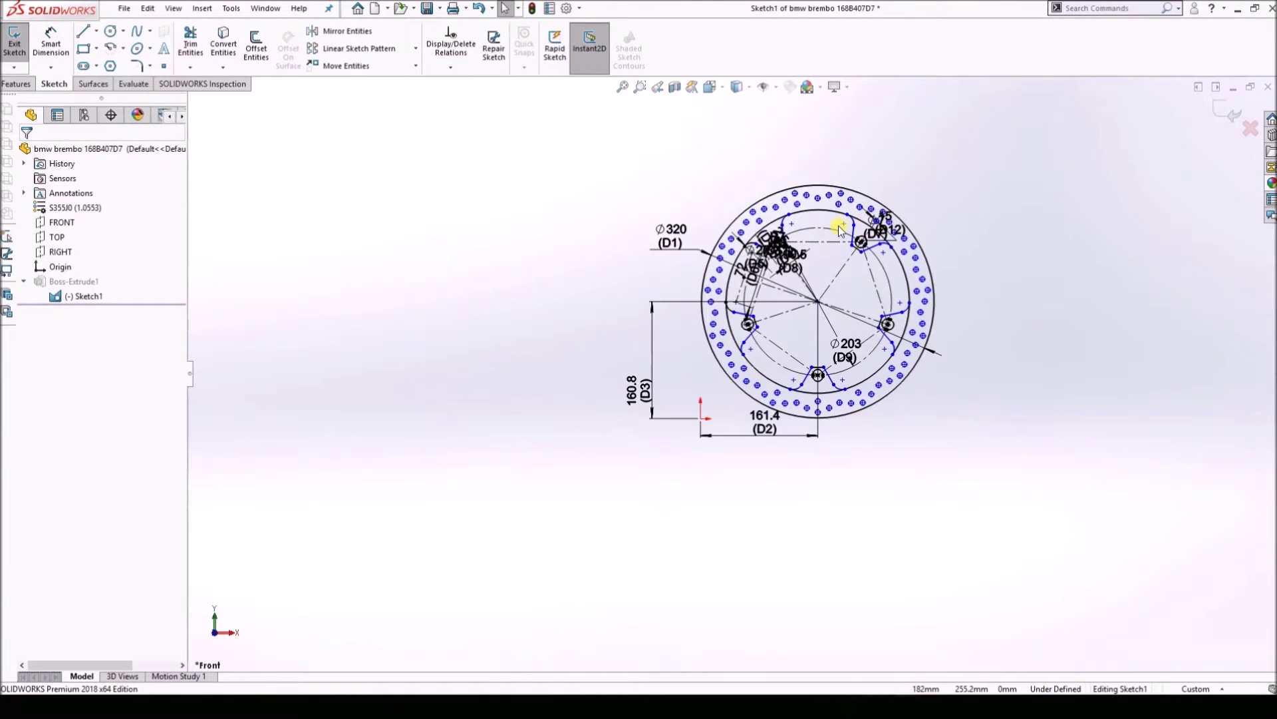
{"action": "scroll", "coordinate": [825, 252], "scroll_direction": "down", "scroll_amount": 1}
{"action": "scroll", "coordinate": [790, 322], "scroll_direction": "down", "scroll_amount": 2}
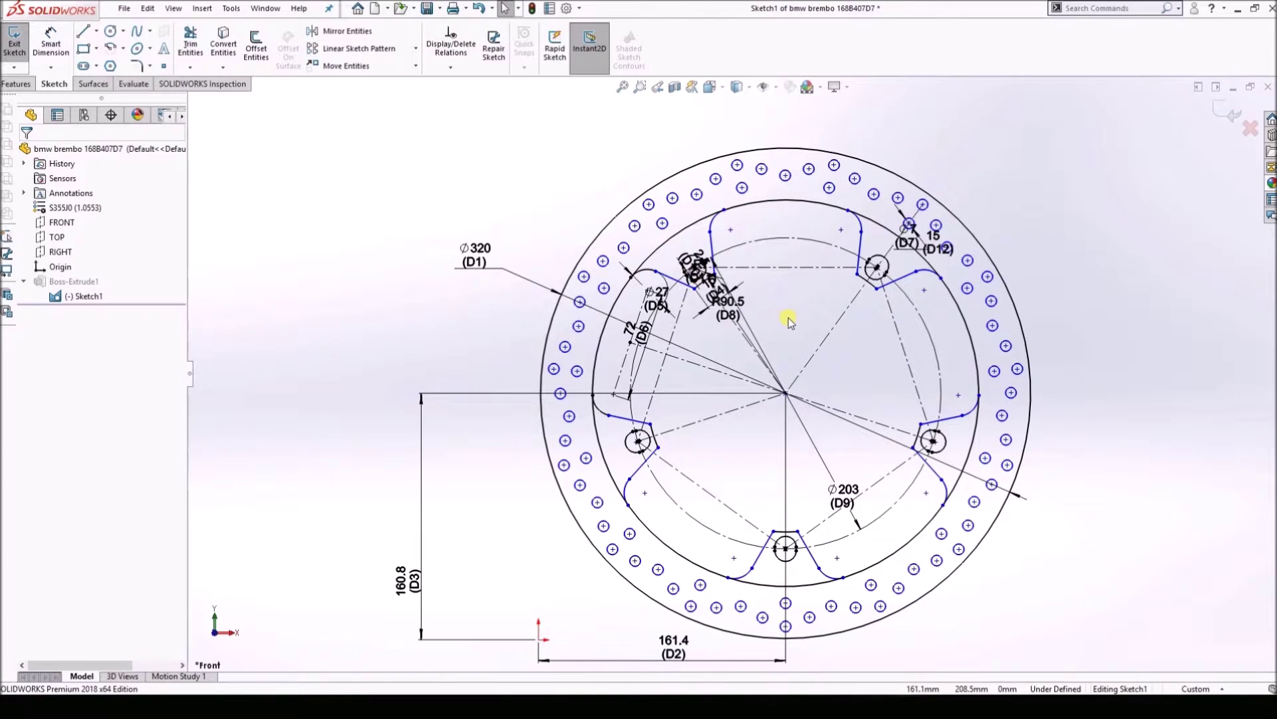
- Exit the sketch discarding changes, then minimize the brake disc window
{"action": "left_click", "coordinate": [1249, 138]}
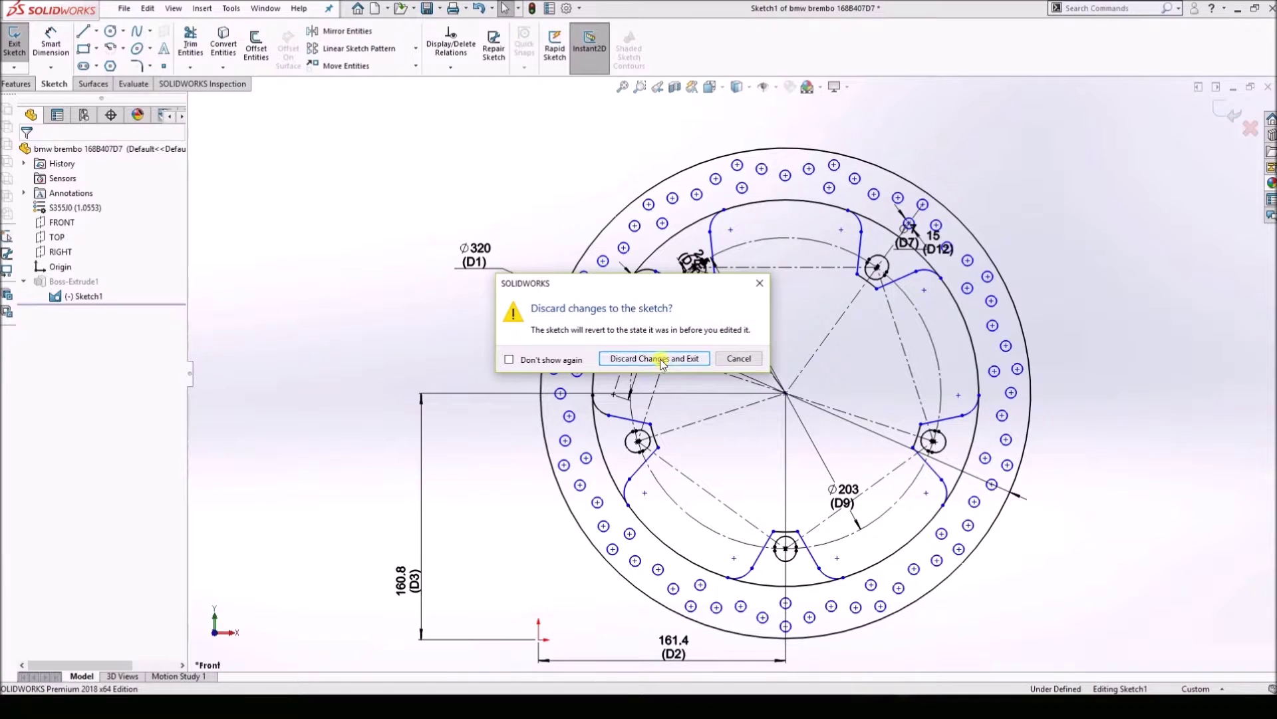
{"action": "left_click", "coordinate": [662, 360]}
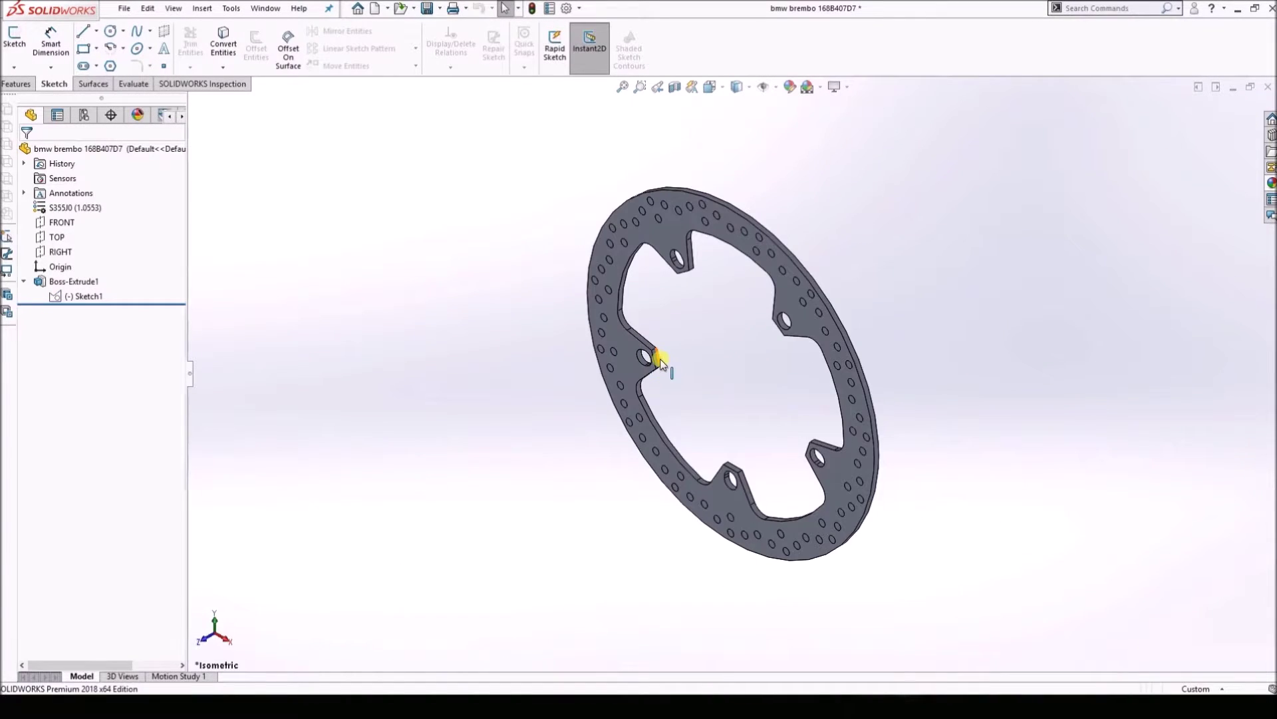
{"action": "left_click", "coordinate": [1234, 96]}
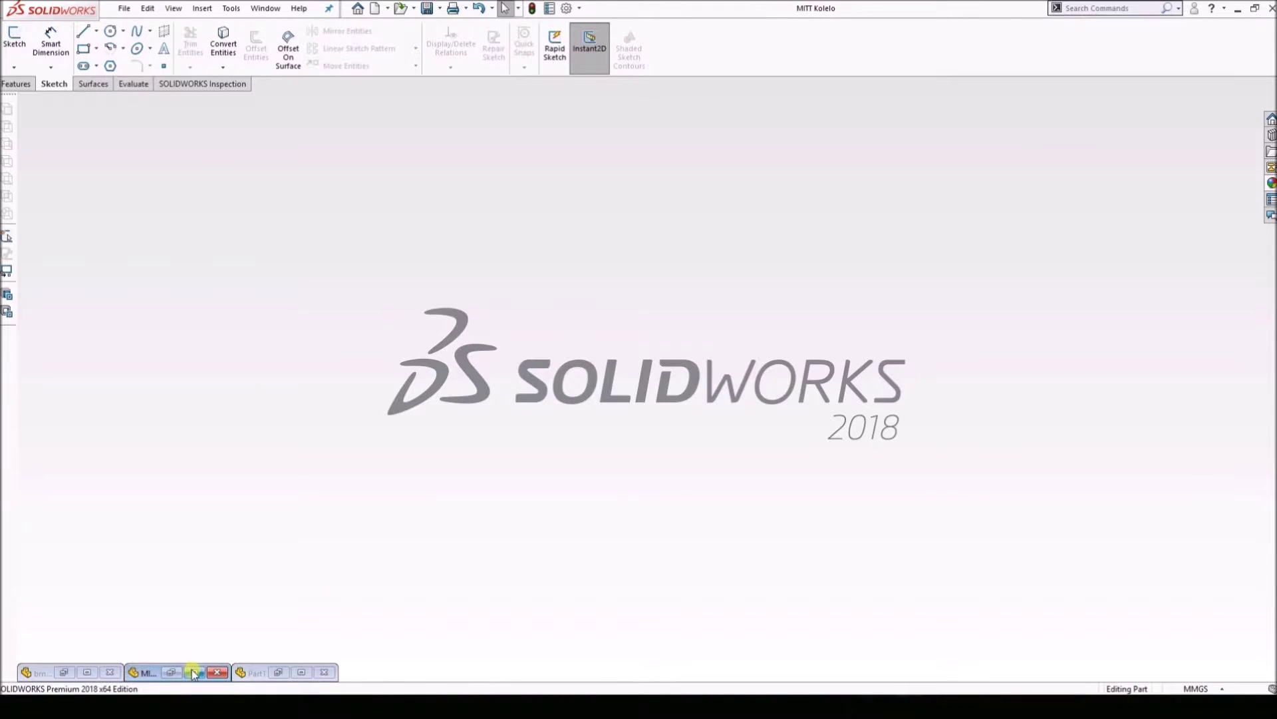
- Maximize the MITT Kolelo wheel document from its minimized tile
{"action": "left_click", "coordinate": [193, 673]}
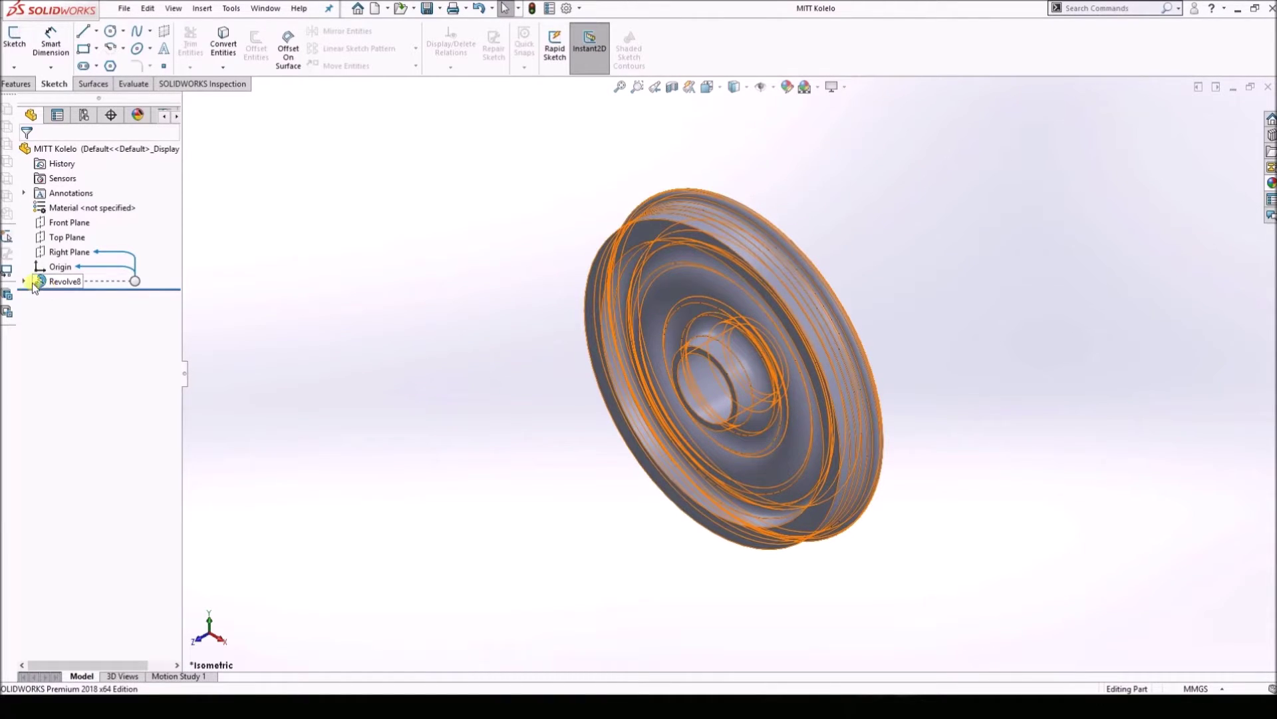
- Edit Sketch1 under Revolve8, exit discarding changes, and minimize the wheel window
{"action": "left_click", "coordinate": [23, 282]}
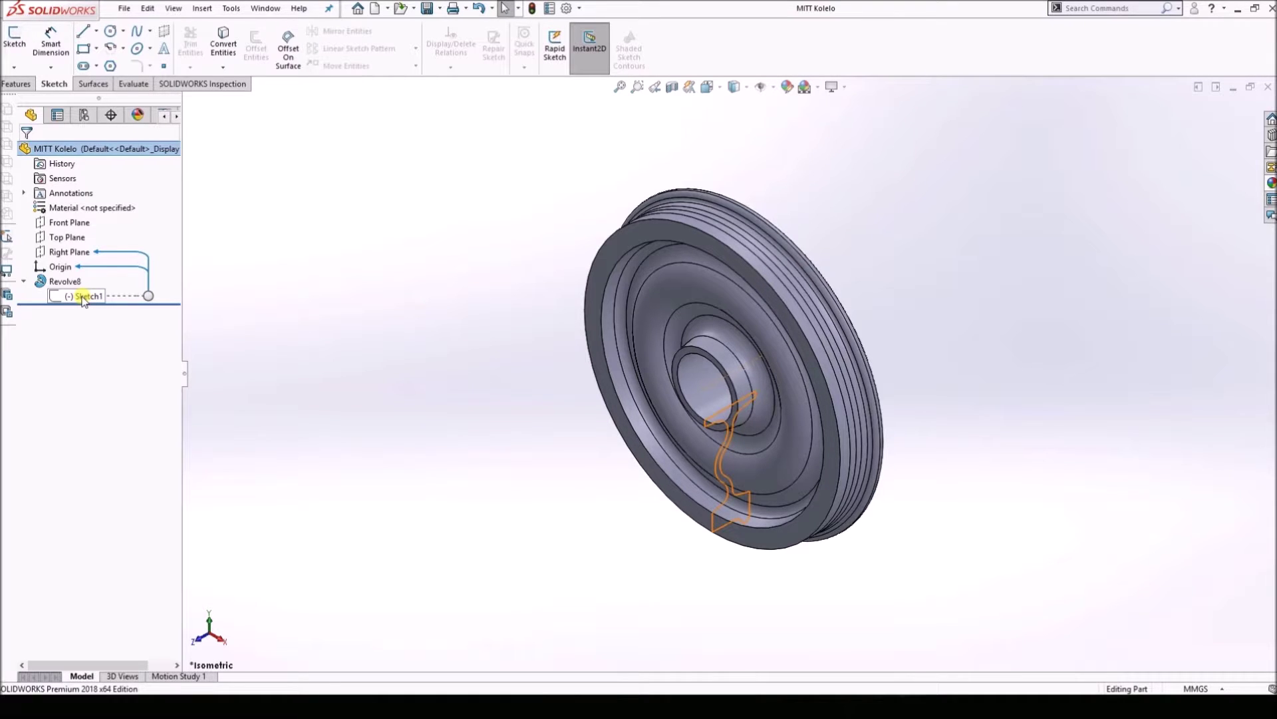
{"action": "right_click", "coordinate": [83, 298]}
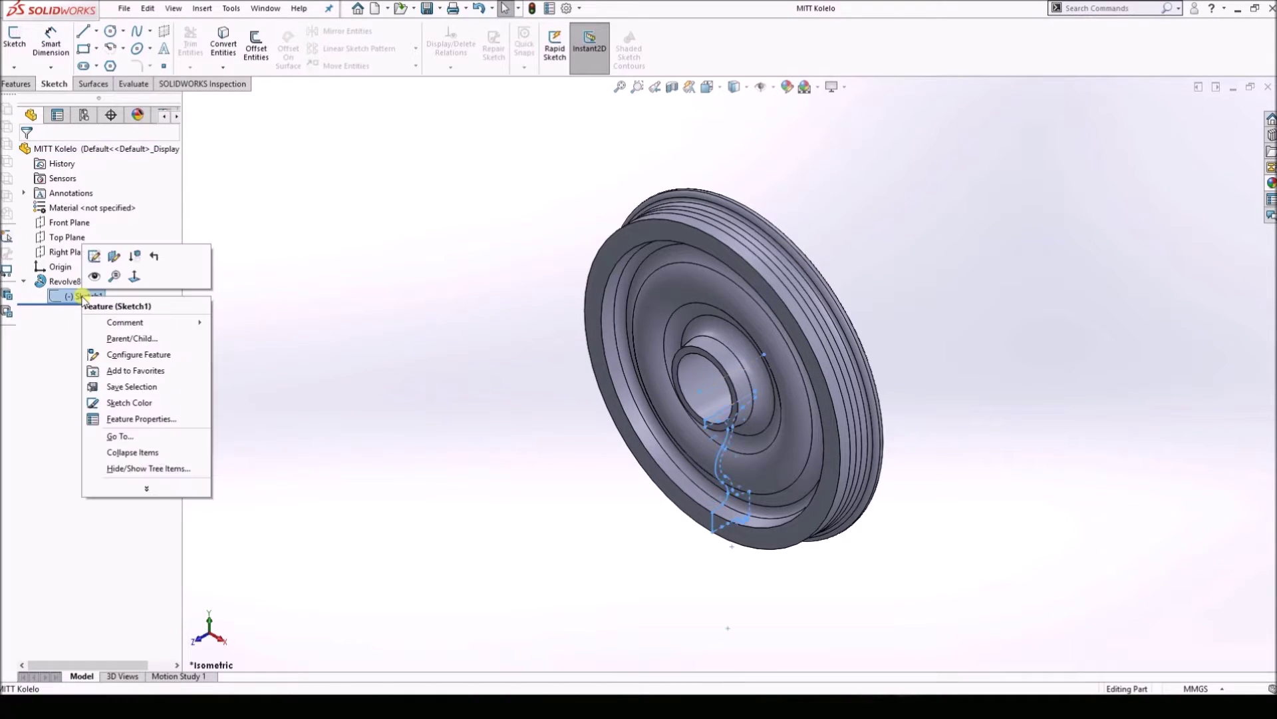
{"action": "left_click", "coordinate": [103, 268]}
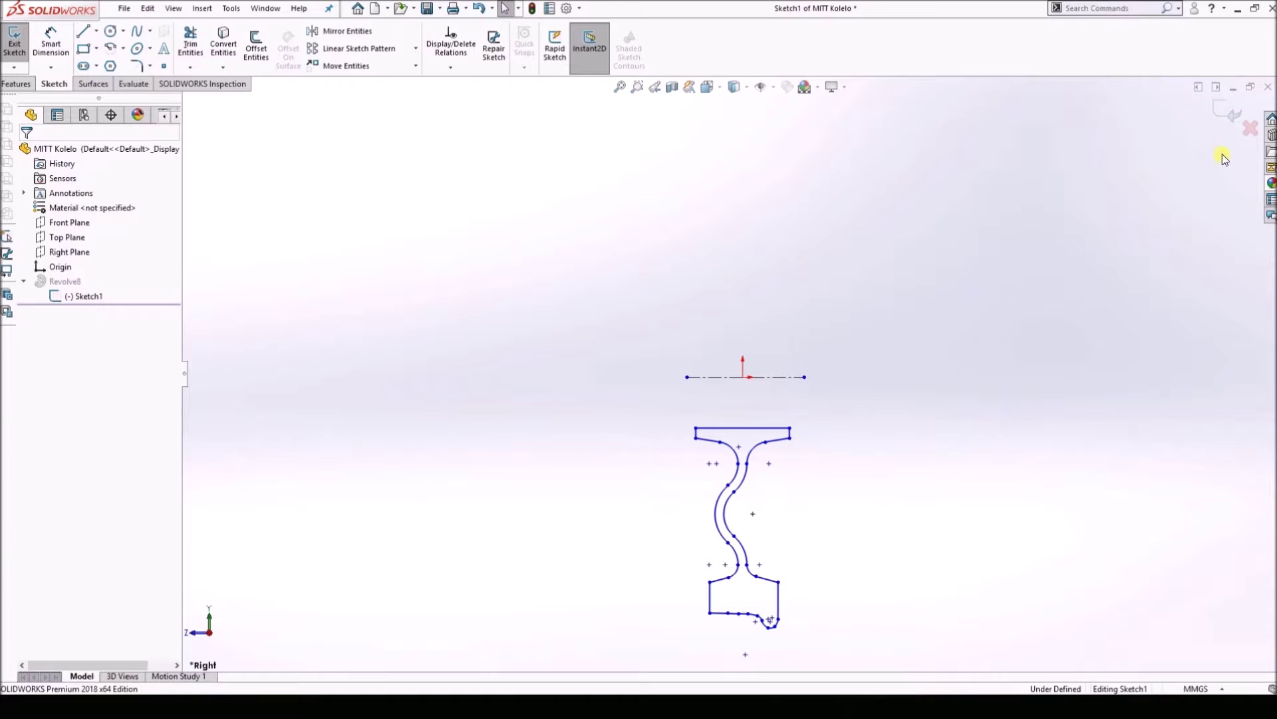
{"action": "left_click", "coordinate": [1251, 128]}
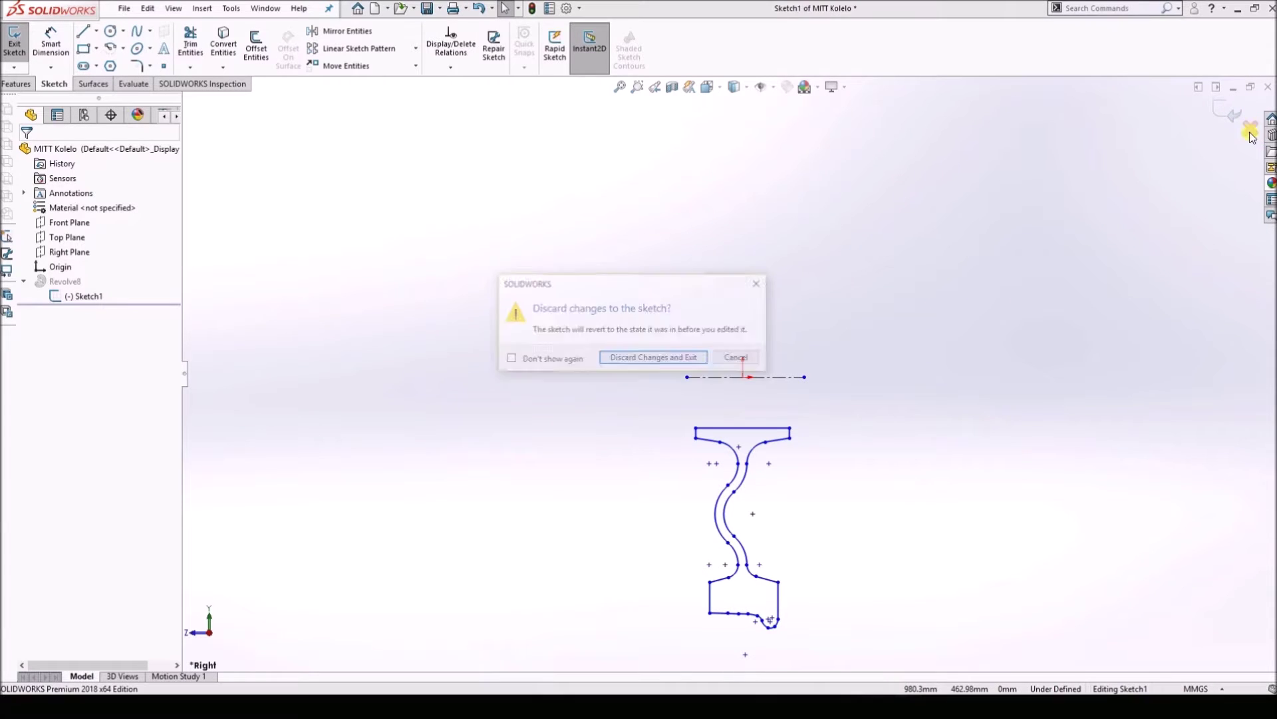
{"action": "left_click", "coordinate": [656, 359]}
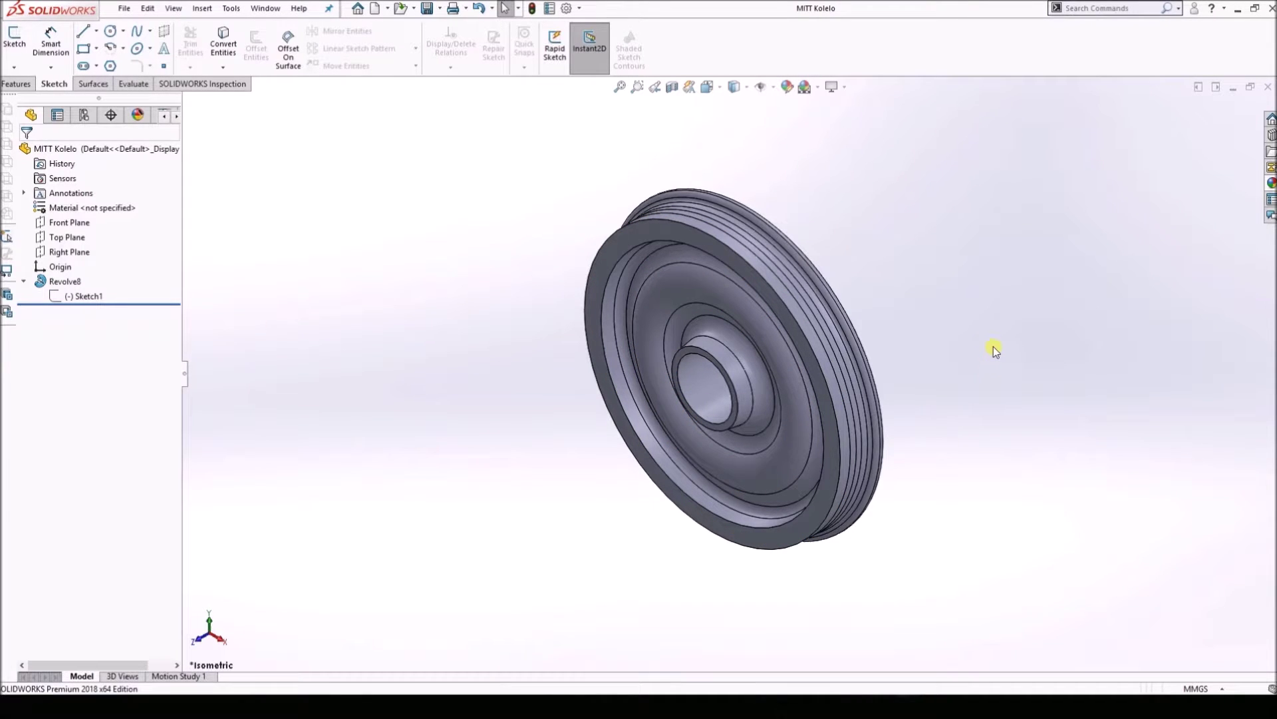
{"action": "left_click", "coordinate": [1235, 88]}
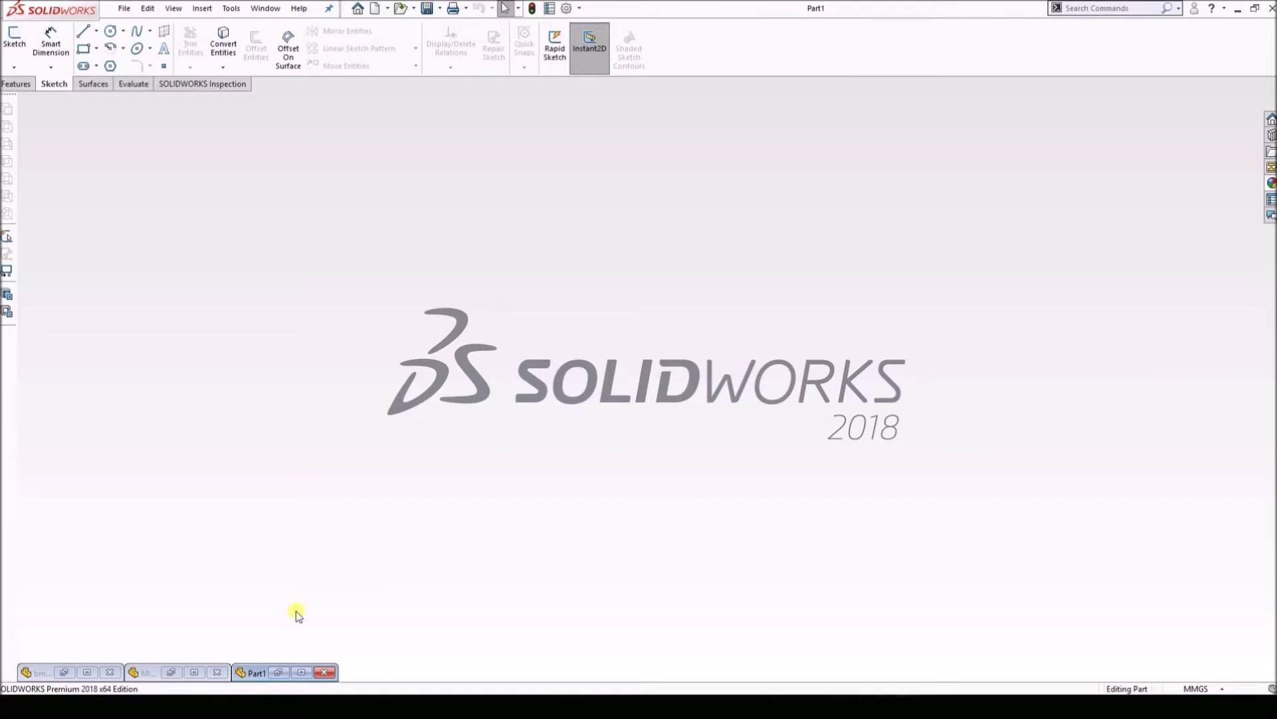
- Maximize the Part1 box part document from its minimized tile
{"action": "left_click", "coordinate": [301, 673]}
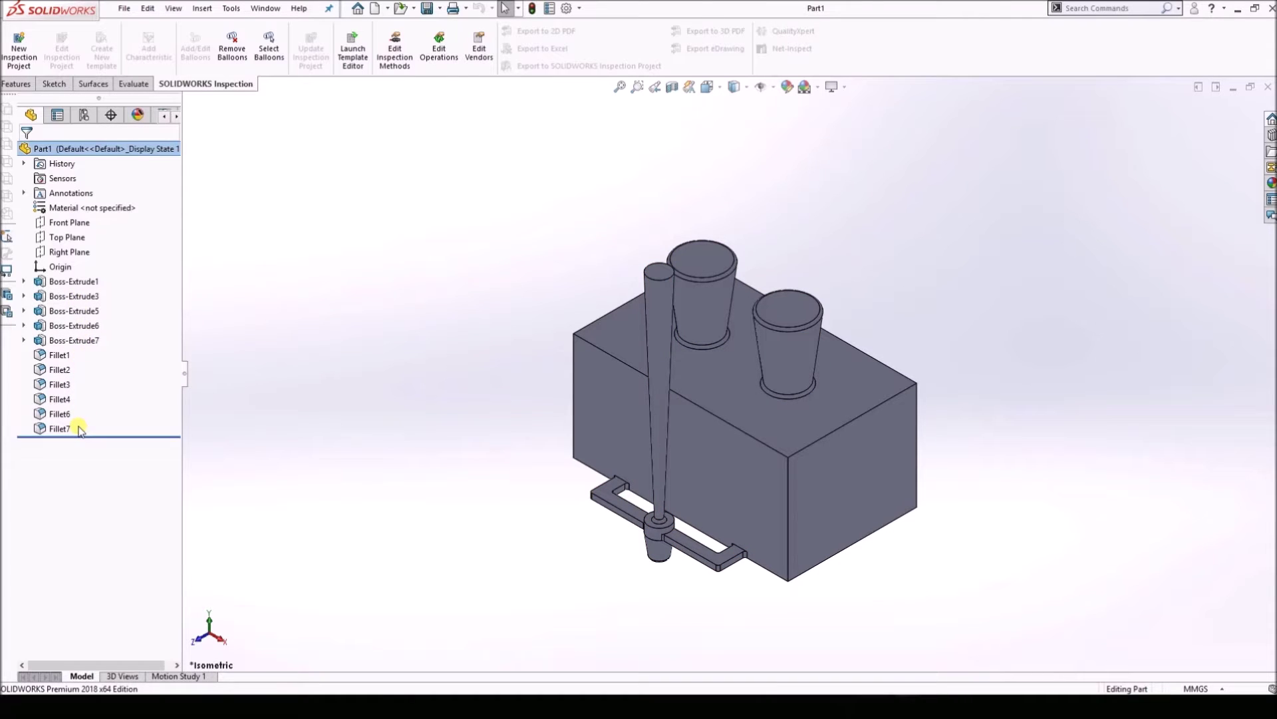
{"action": "left_click", "coordinate": [24, 282]}
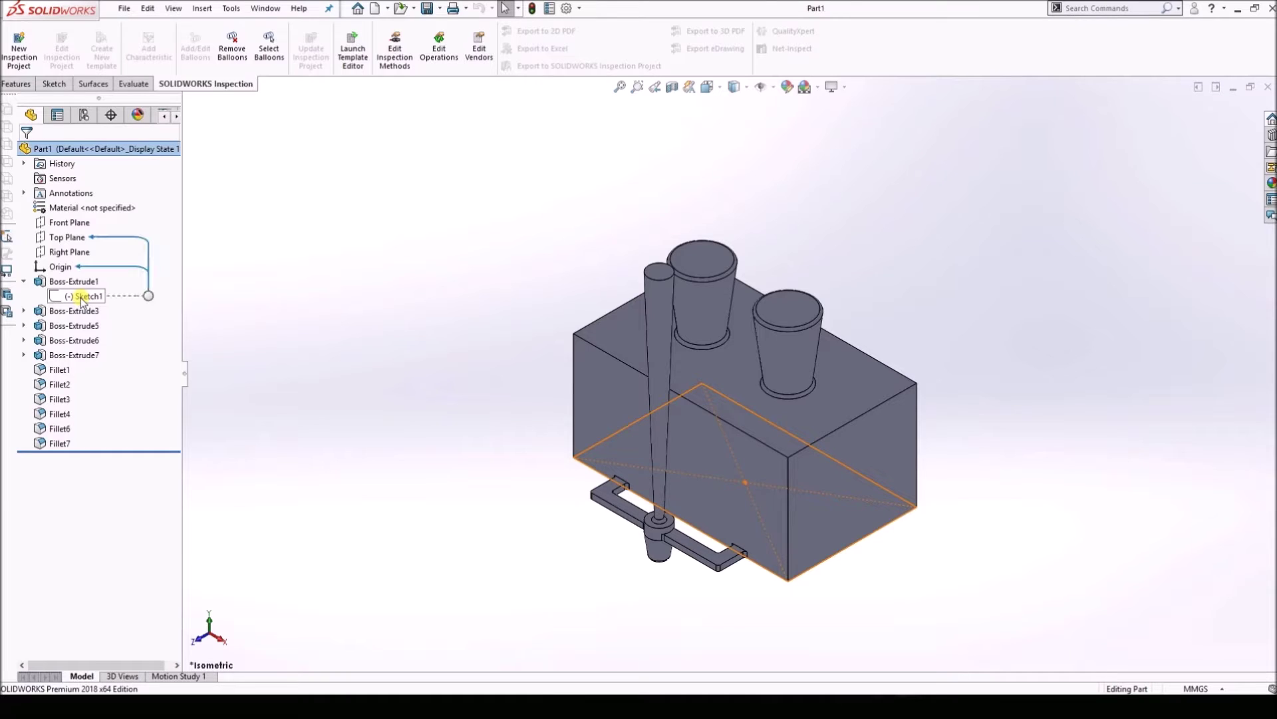
{"action": "left_click", "coordinate": [24, 281]}
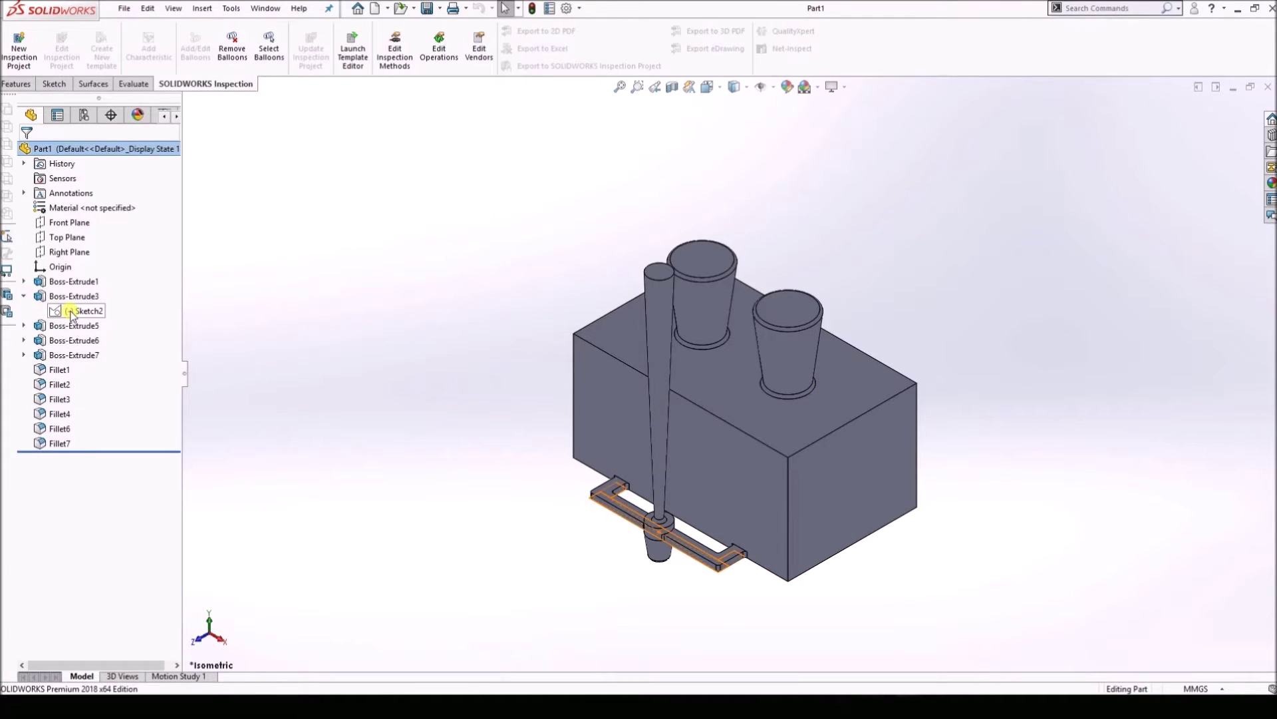
{"action": "left_click", "coordinate": [24, 296]}
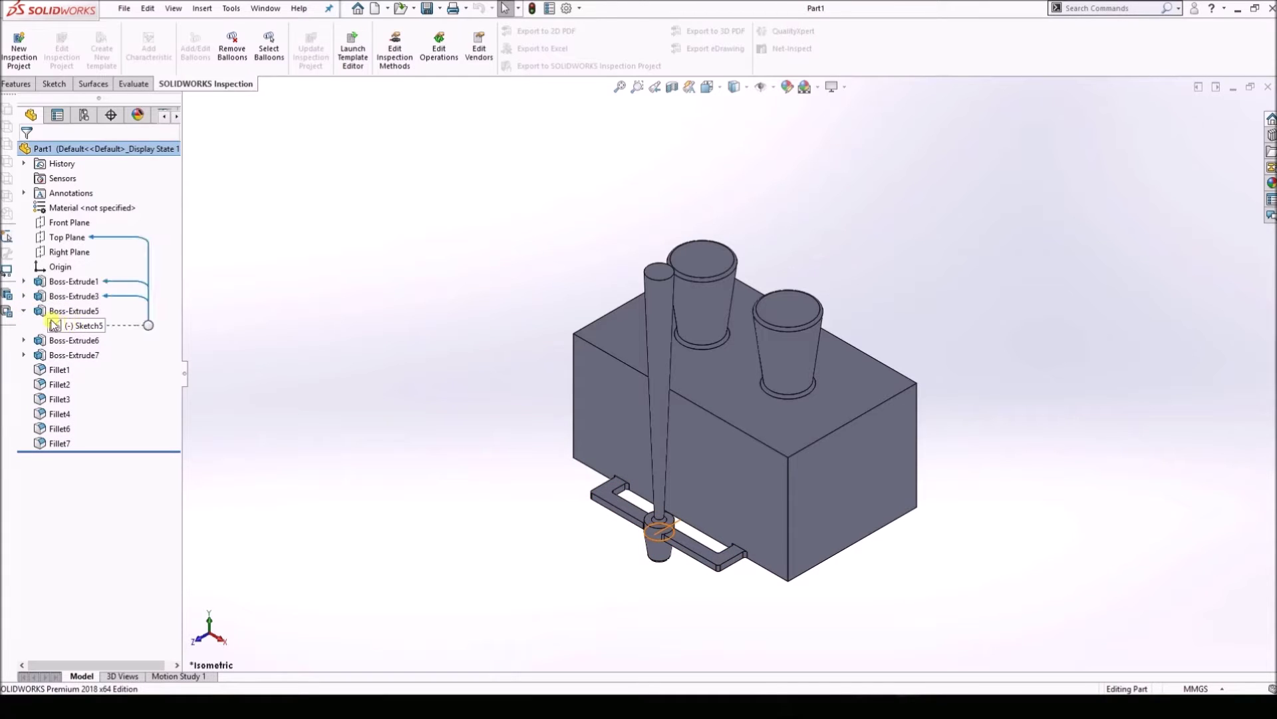
{"action": "left_click", "coordinate": [24, 311]}
{"action": "left_click", "coordinate": [24, 325]}
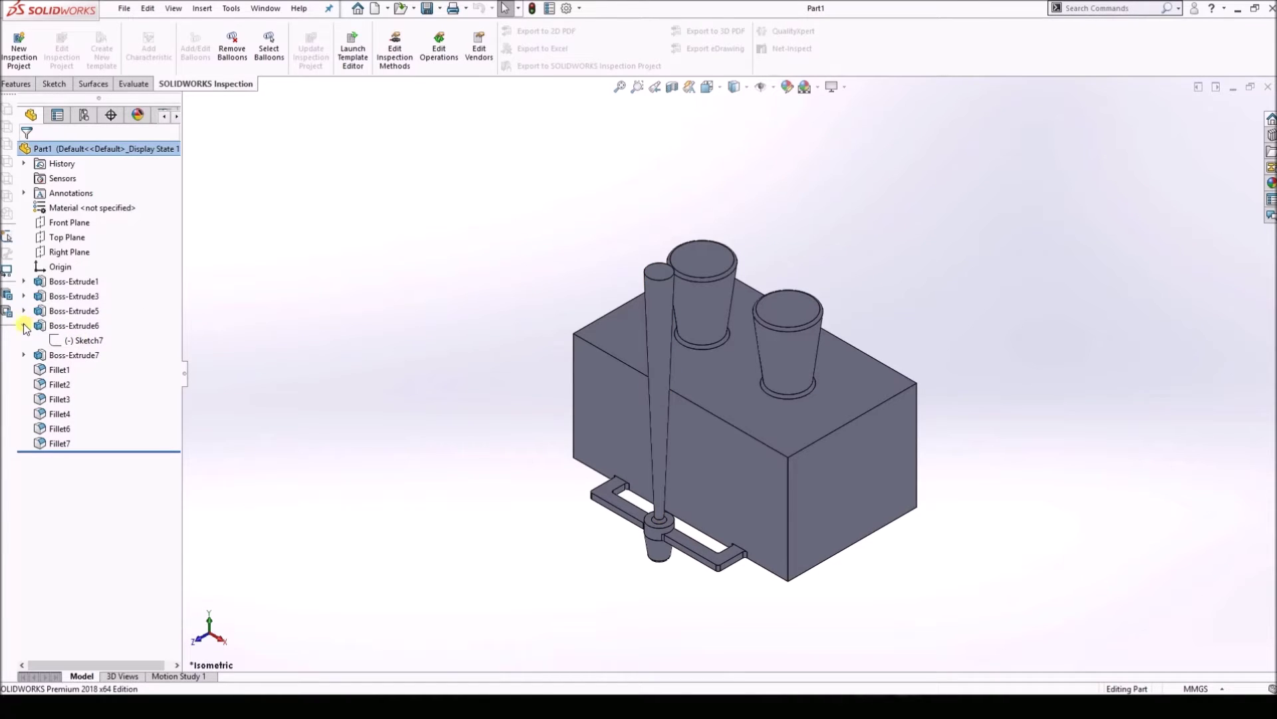
{"action": "left_click", "coordinate": [24, 325]}
{"action": "left_click", "coordinate": [24, 340]}
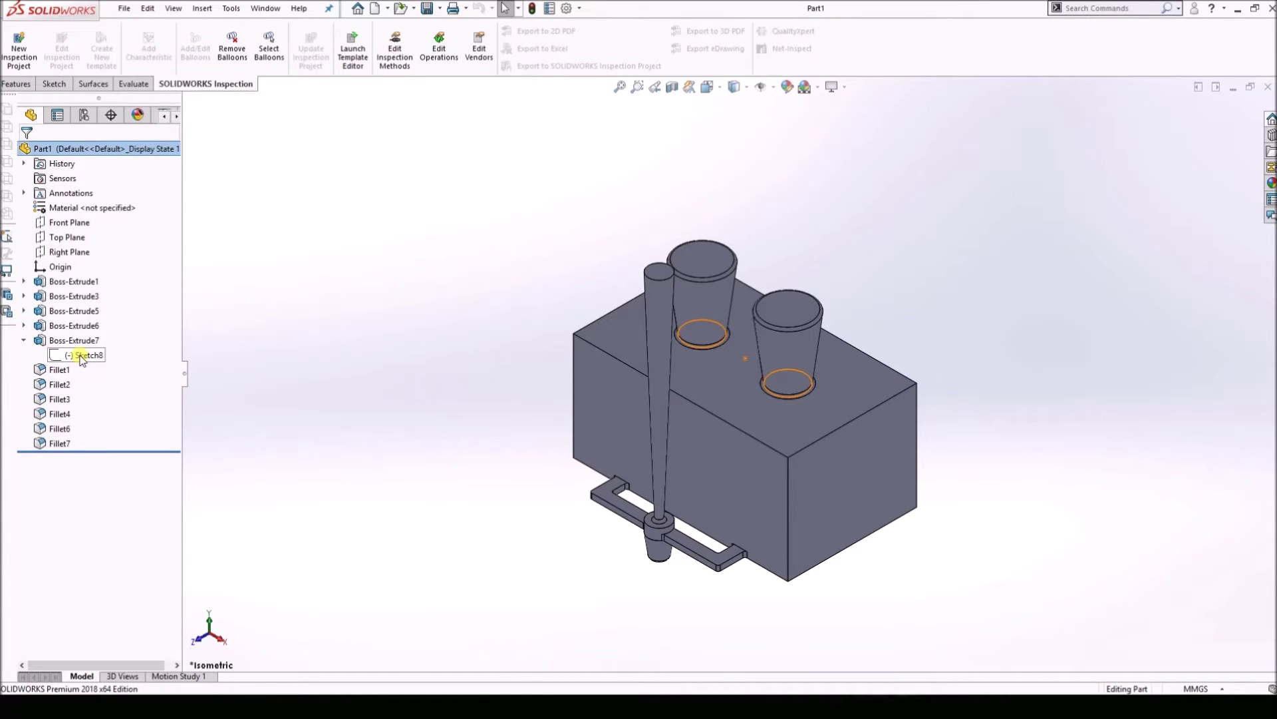
{"action": "left_click", "coordinate": [24, 340]}
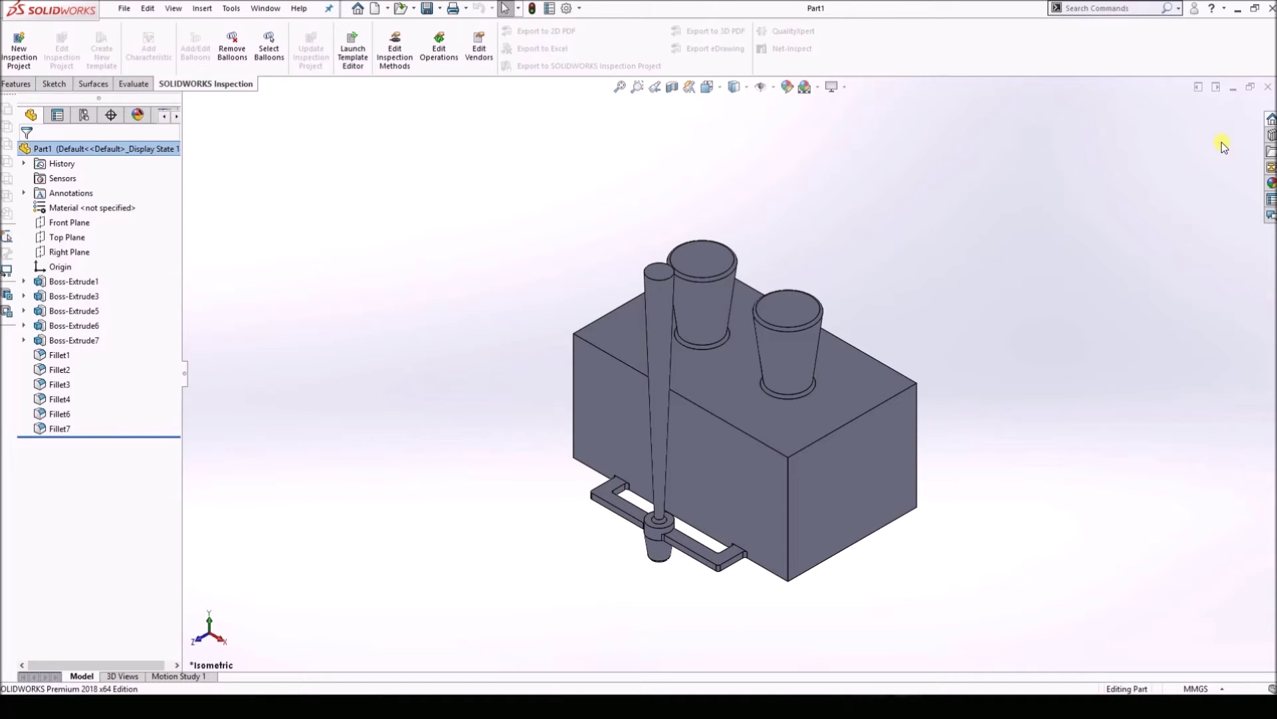
{"action": "left_click", "coordinate": [1268, 87]}
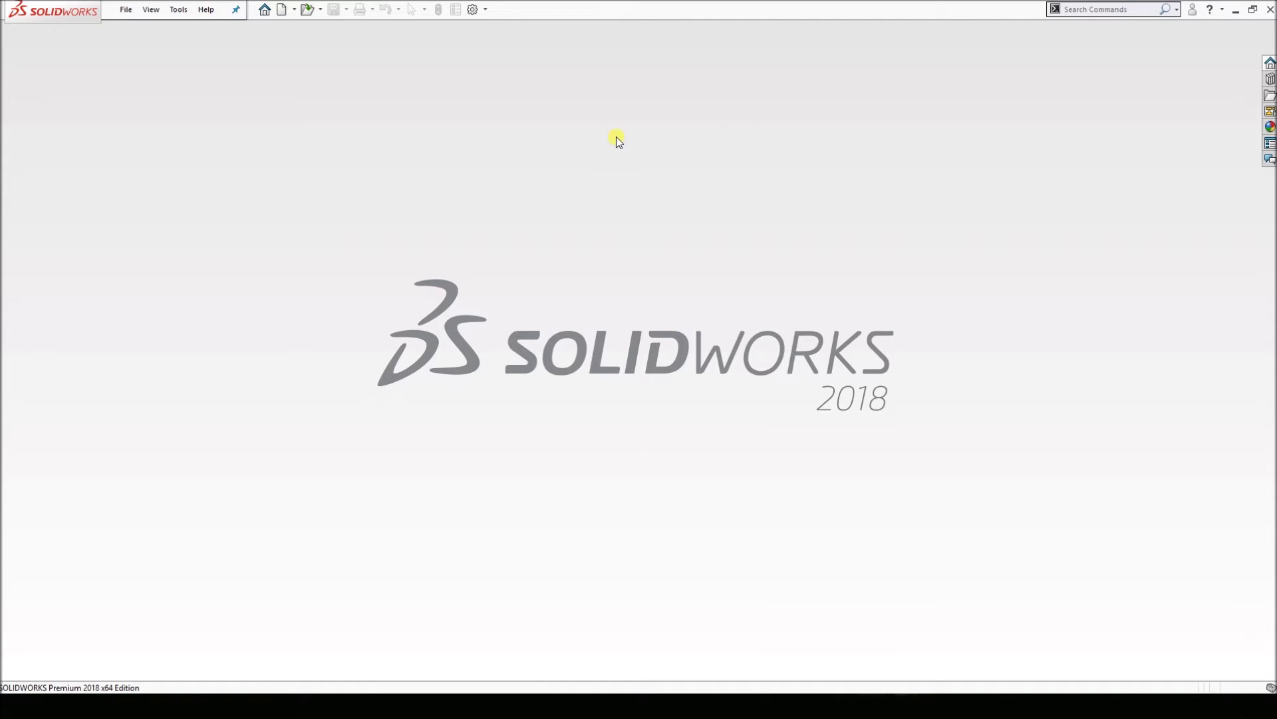
- Open the New SOLIDWORKS Document dialog from the standard toolbar
{"action": "left_click", "coordinate": [282, 15]}
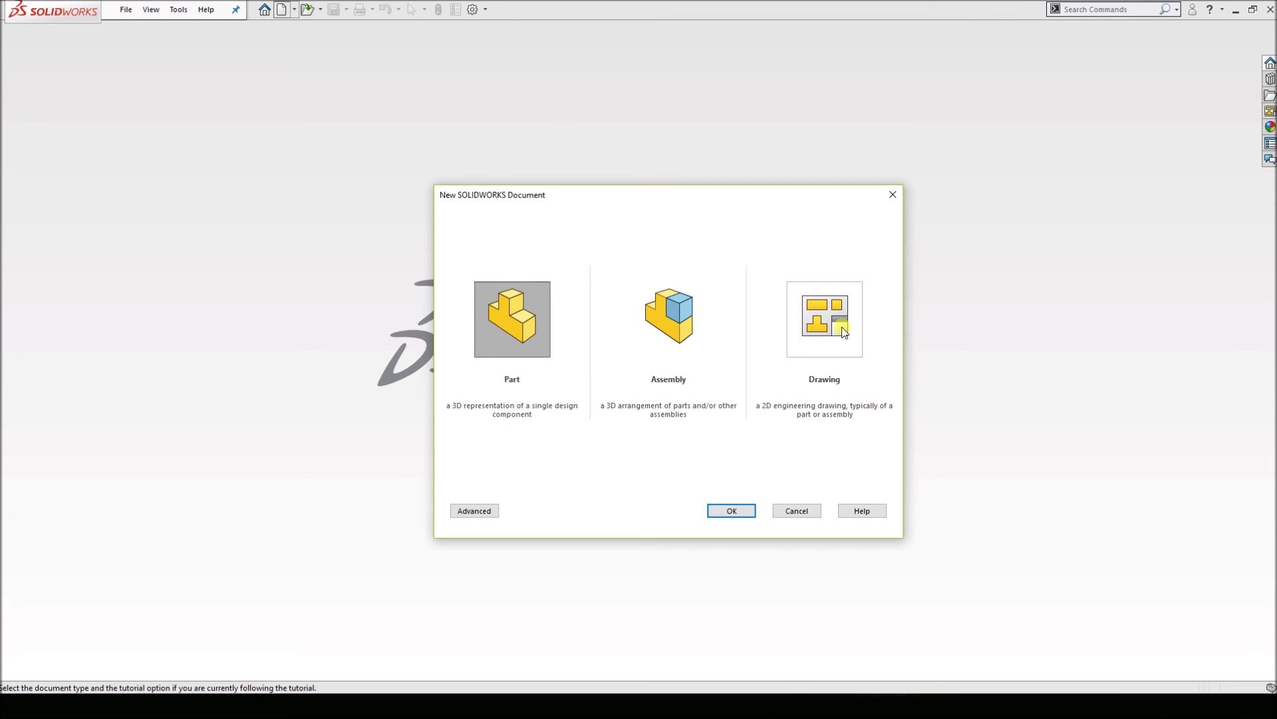
- Close the New SOLIDWORKS Document dialog without choosing a document type
{"action": "left_click", "coordinate": [893, 195]}
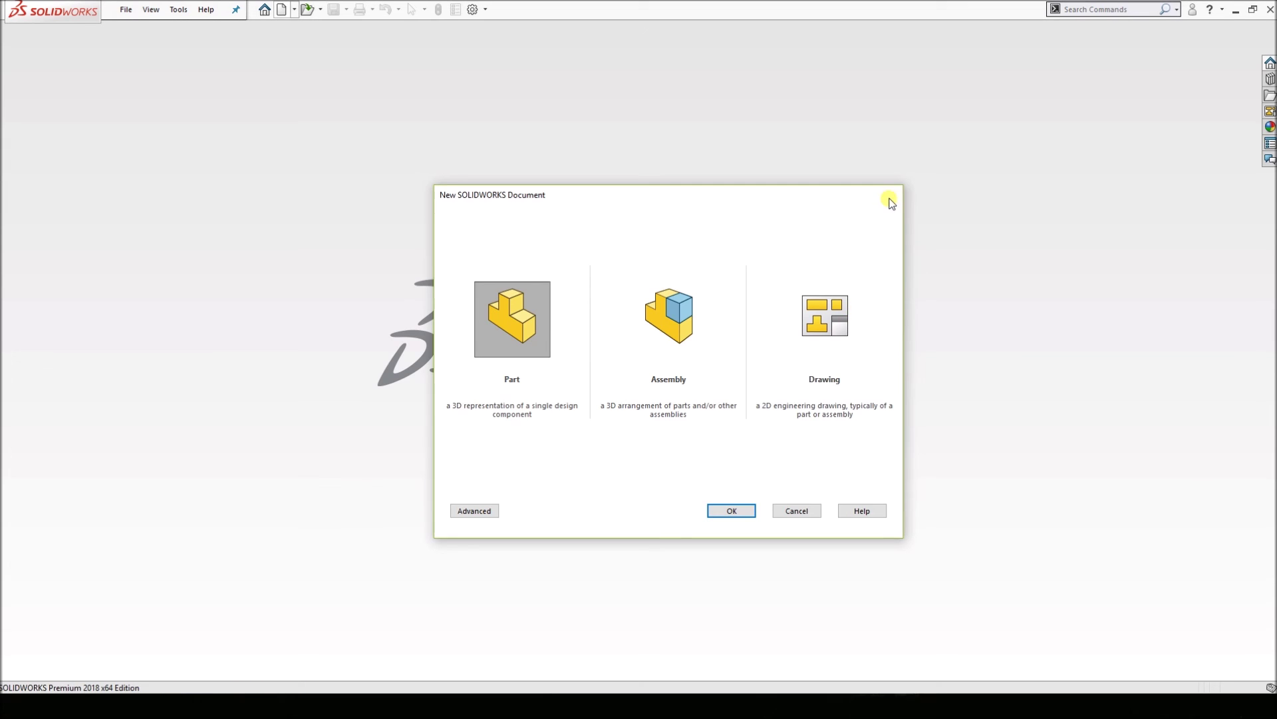